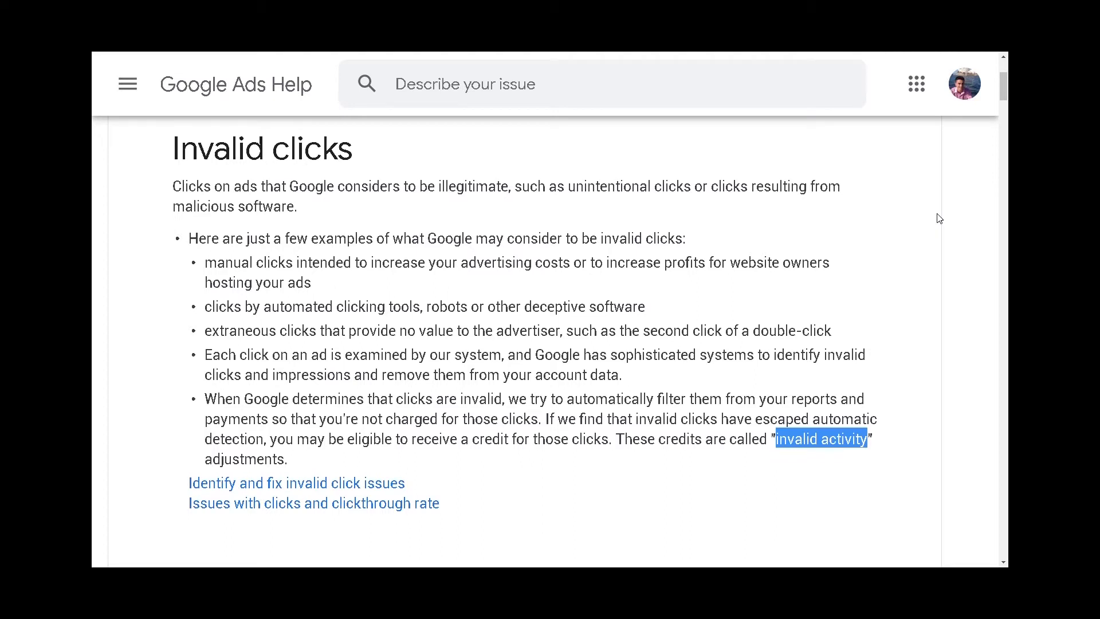
pyautogui.moveTo(373, 262); pyautogui.dragTo(709, 276)
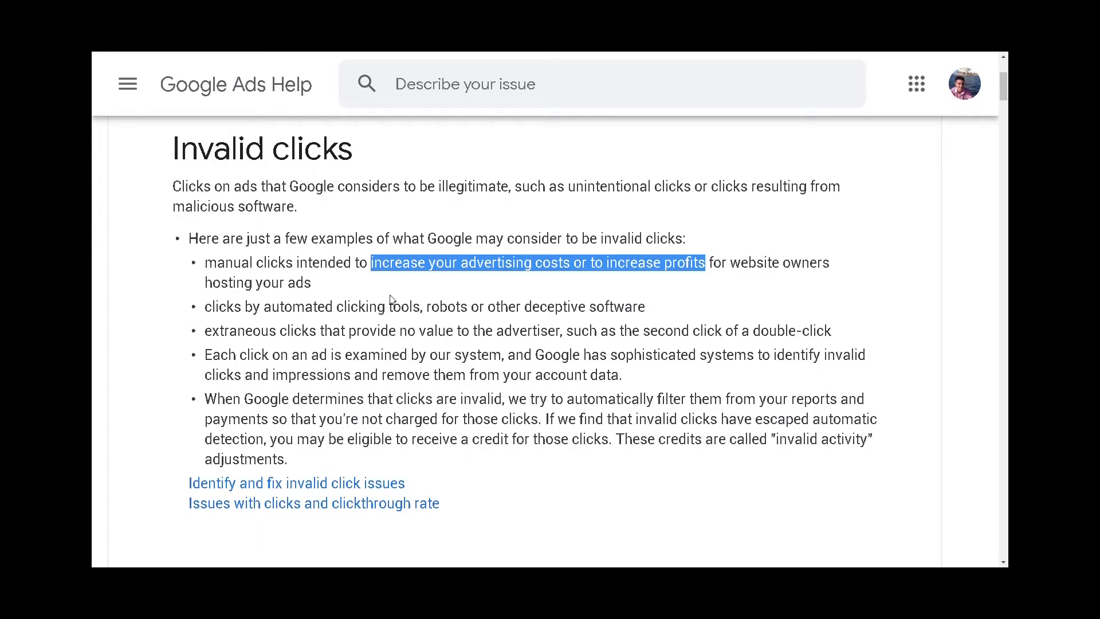
pyautogui.moveTo(293, 315); pyautogui.dragTo(601, 313)
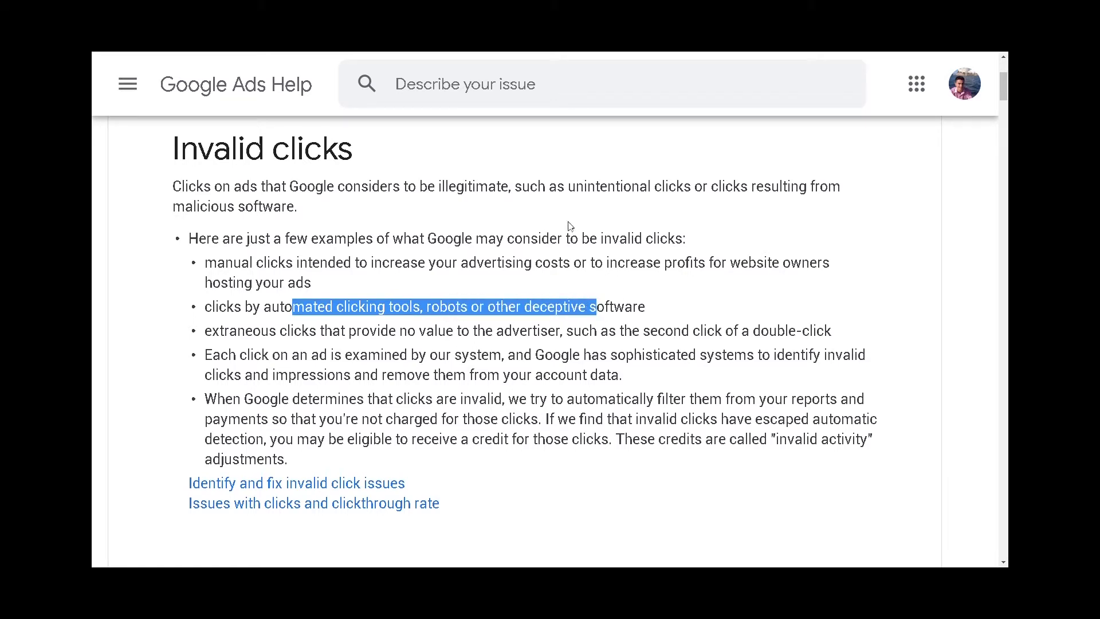
pyautogui.moveTo(340, 333); pyautogui.dragTo(578, 333)
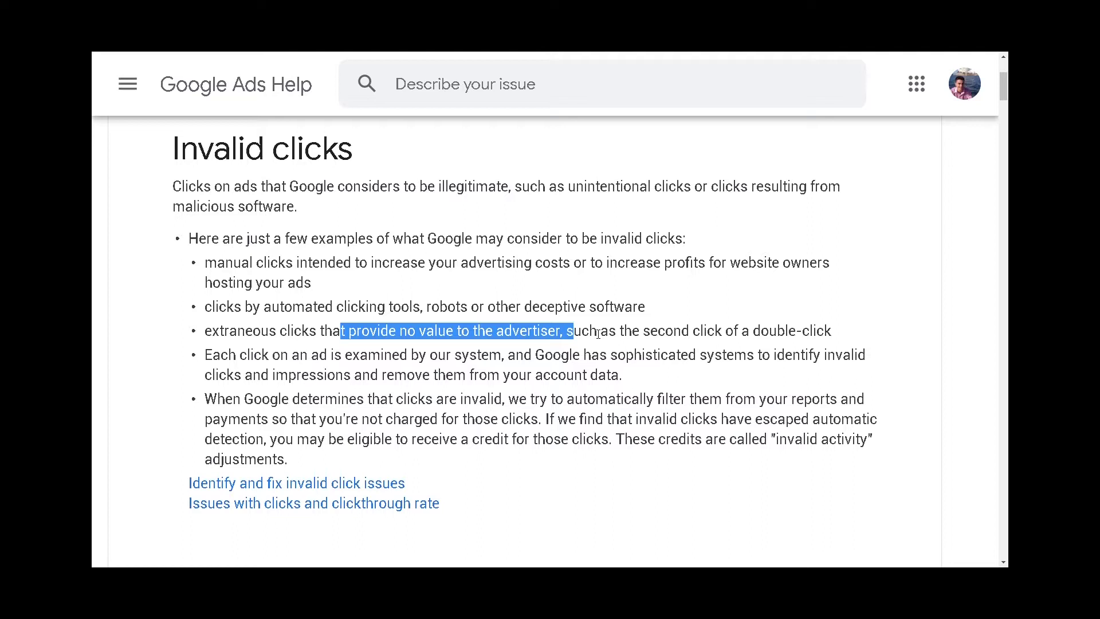
pyautogui.moveTo(293, 400); pyautogui.dragTo(687, 415)
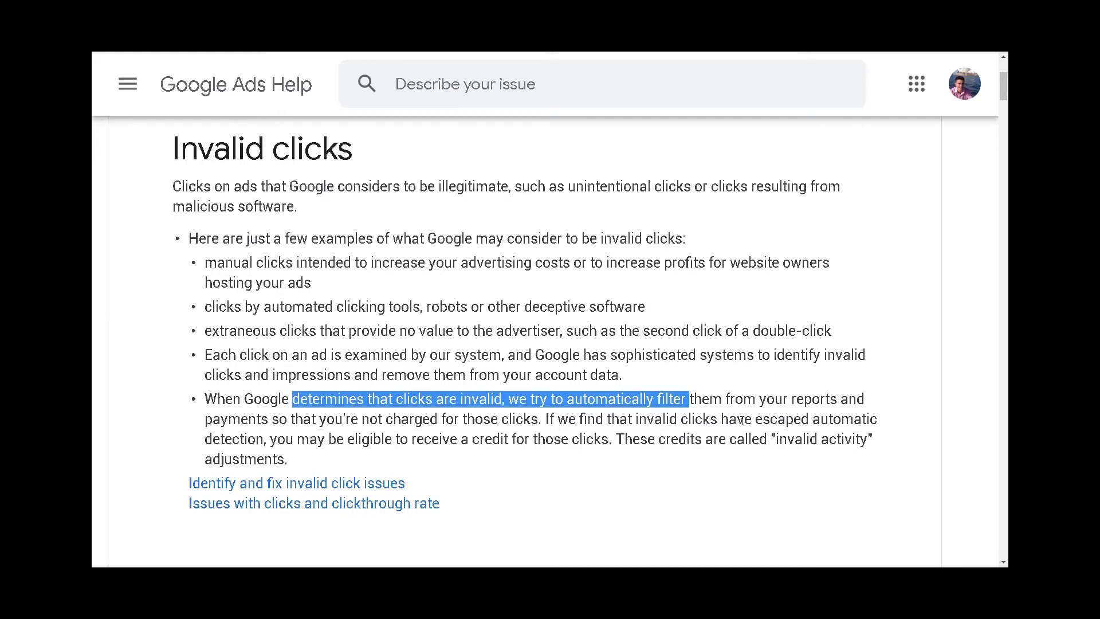
pyautogui.moveTo(318, 439); pyautogui.dragTo(618, 442)
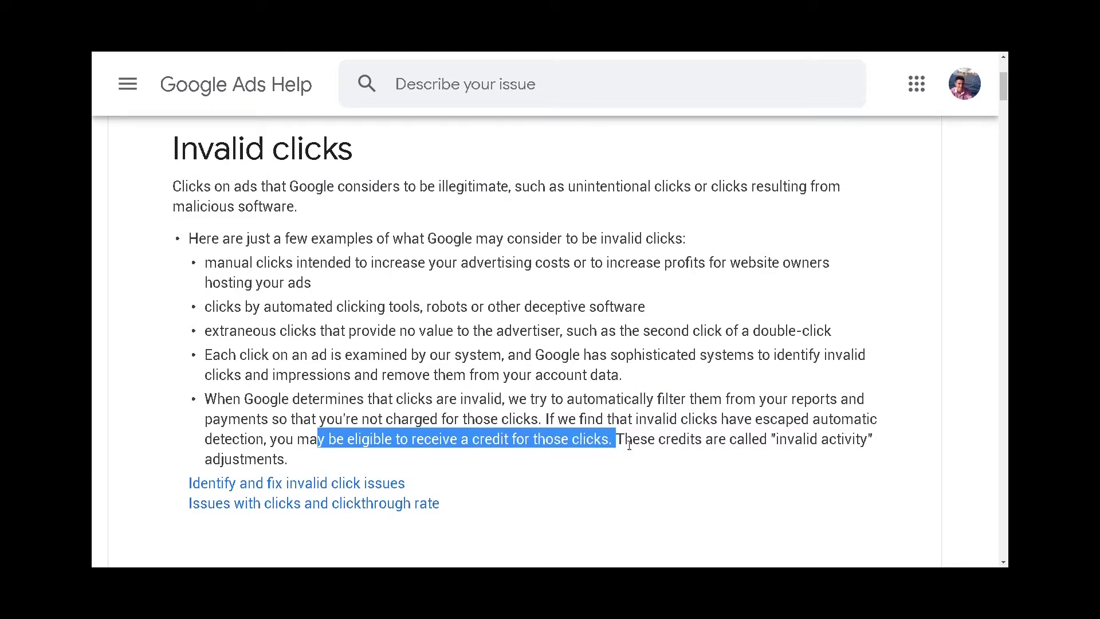
pyautogui.moveTo(787, 440); pyautogui.dragTo(886, 447)
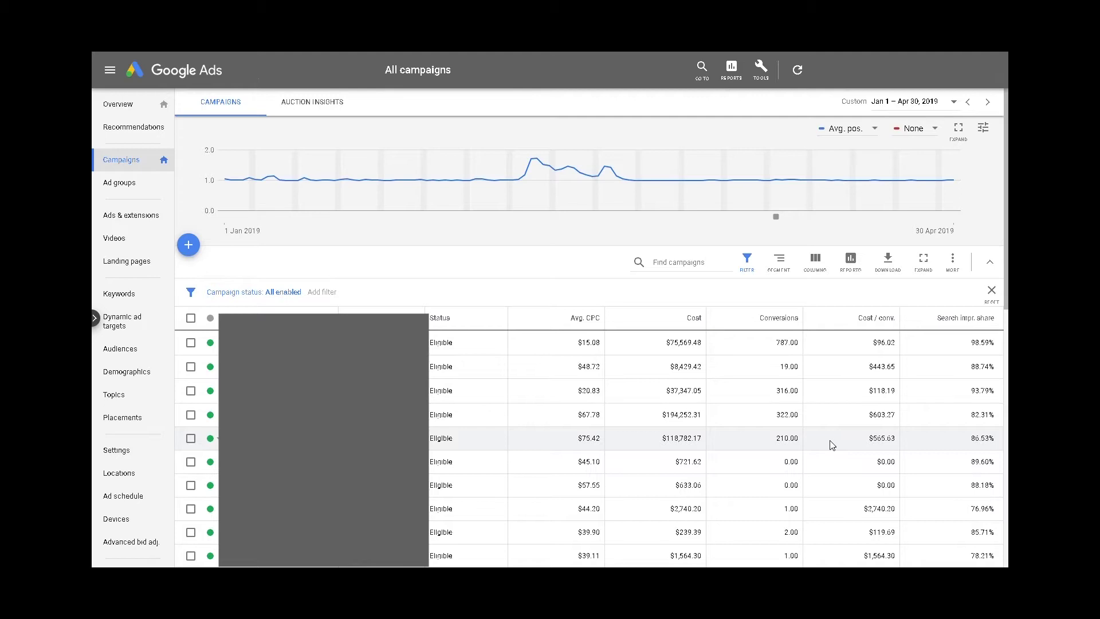
# Add the Performance metrics Invalid Clicks and Invalid click rate as campaign table columns.
pyautogui.click(814, 262)
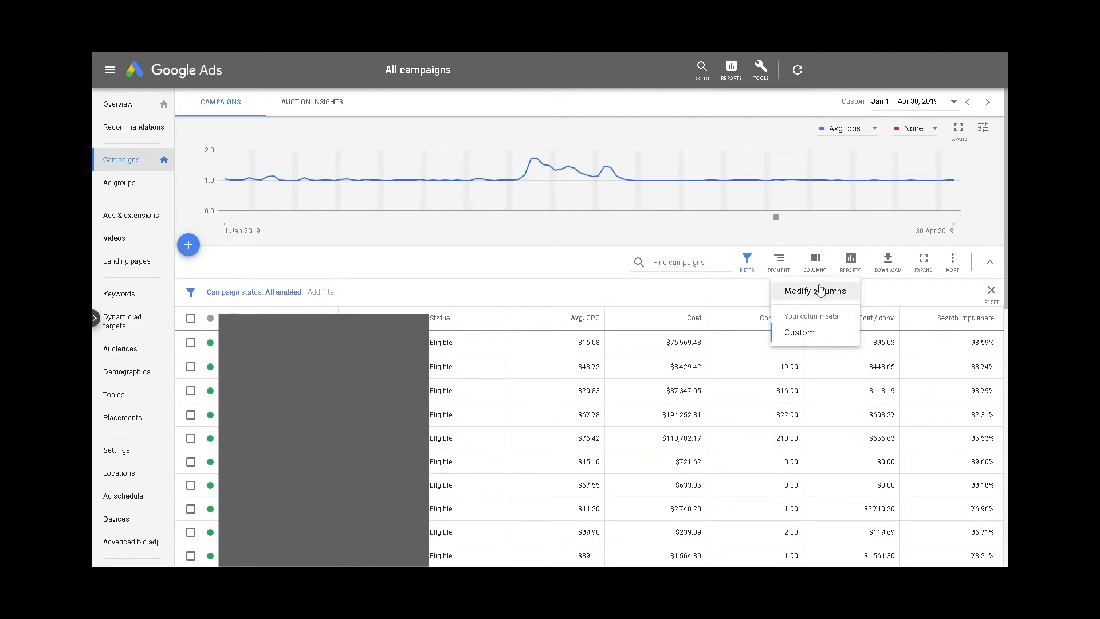
pyautogui.click(821, 290)
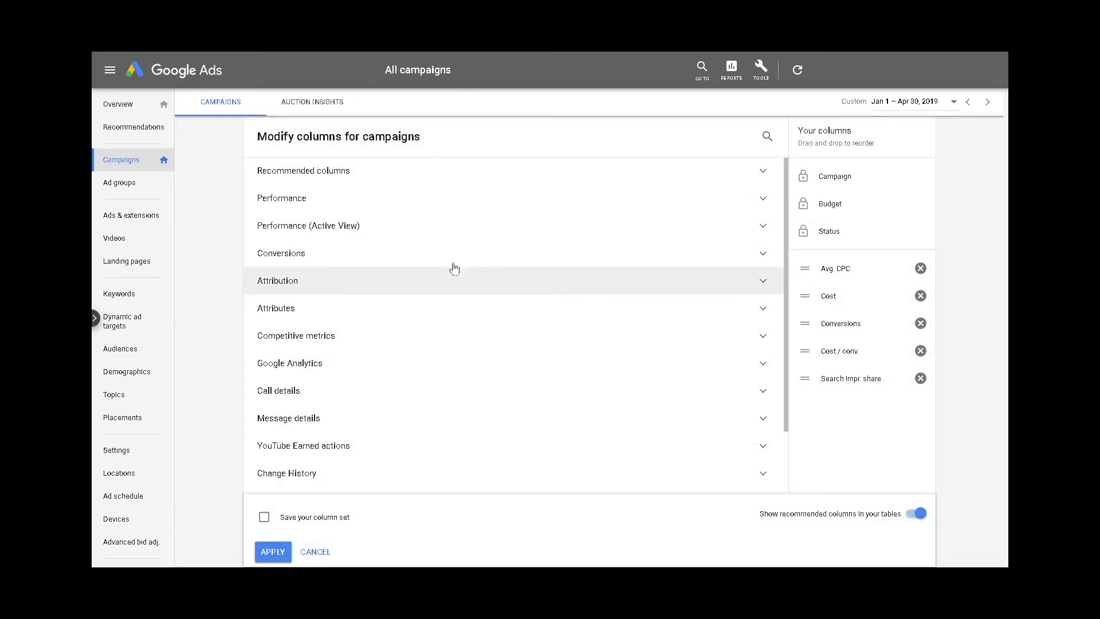
pyautogui.click(397, 205)
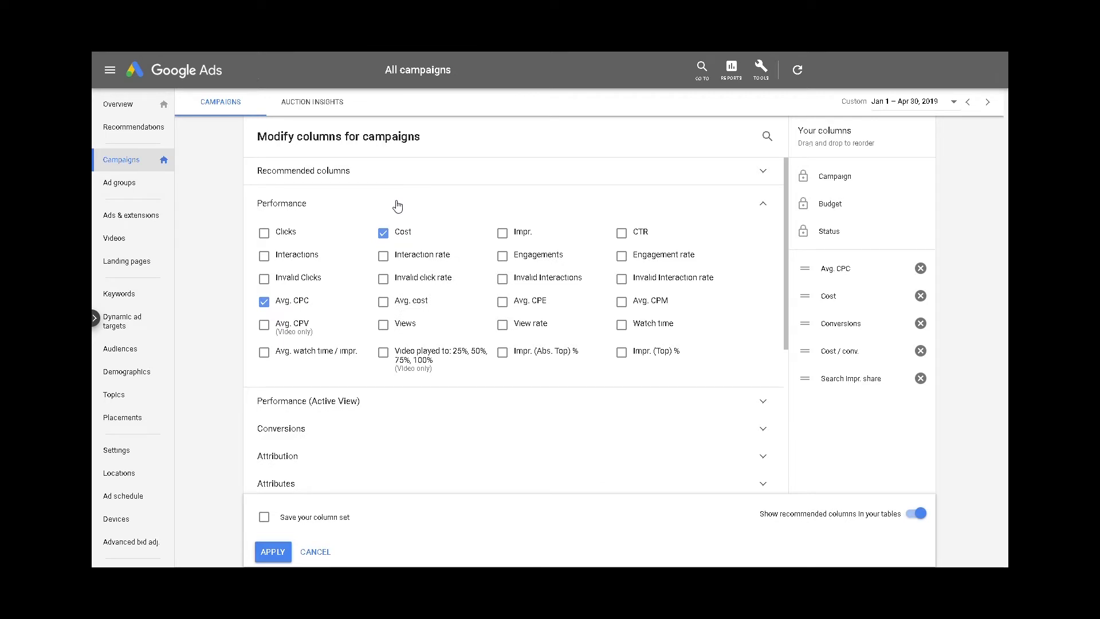
pyautogui.click(308, 278)
pyautogui.click(413, 280)
pyautogui.click(273, 551)
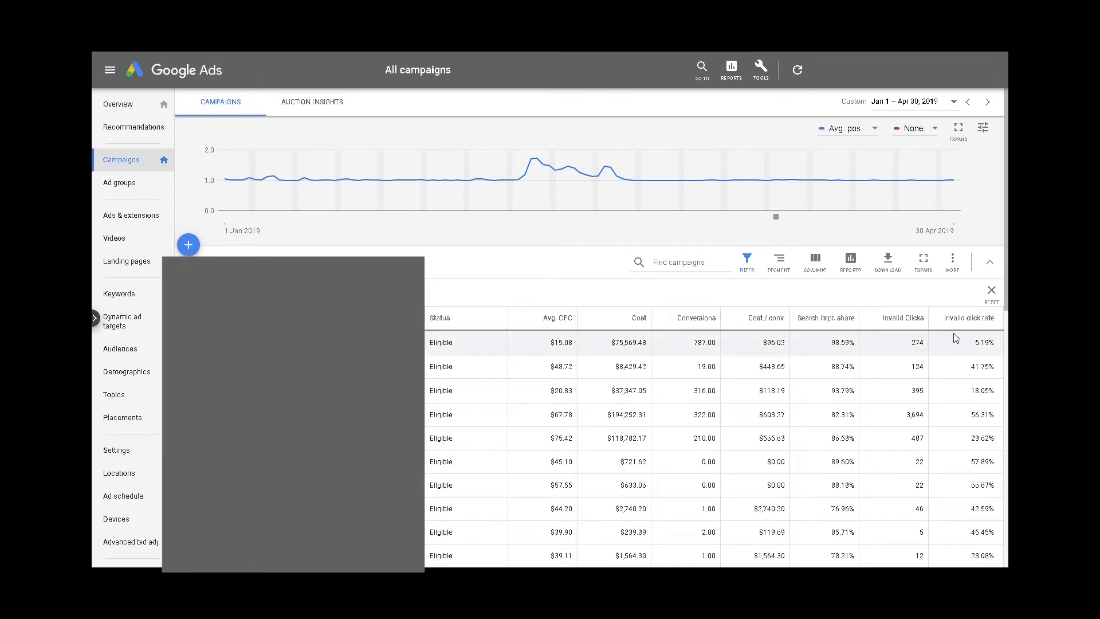
pyautogui.scroll(-10, 954, 333)
pyautogui.scroll(-2, 953, 338)
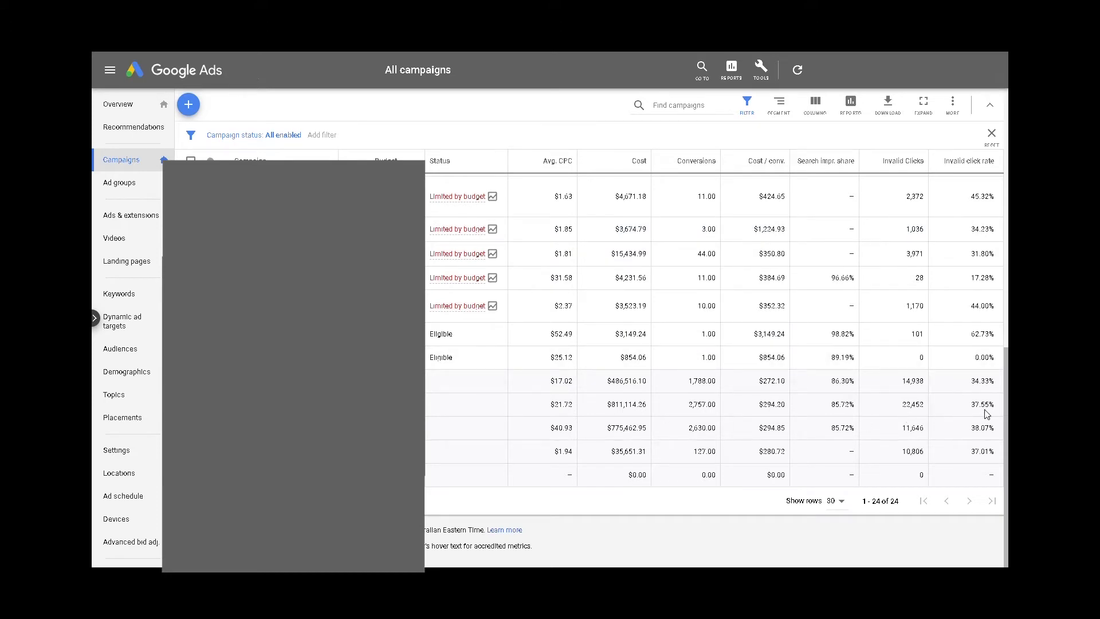
pyautogui.doubleClick(922, 409)
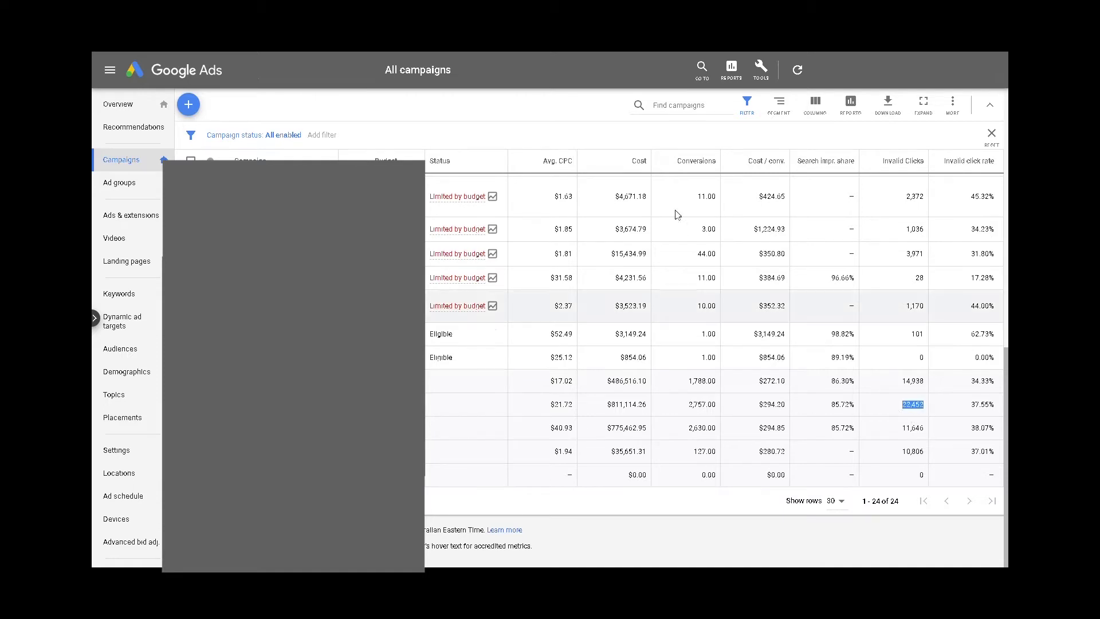
pyautogui.doubleClick(562, 406)
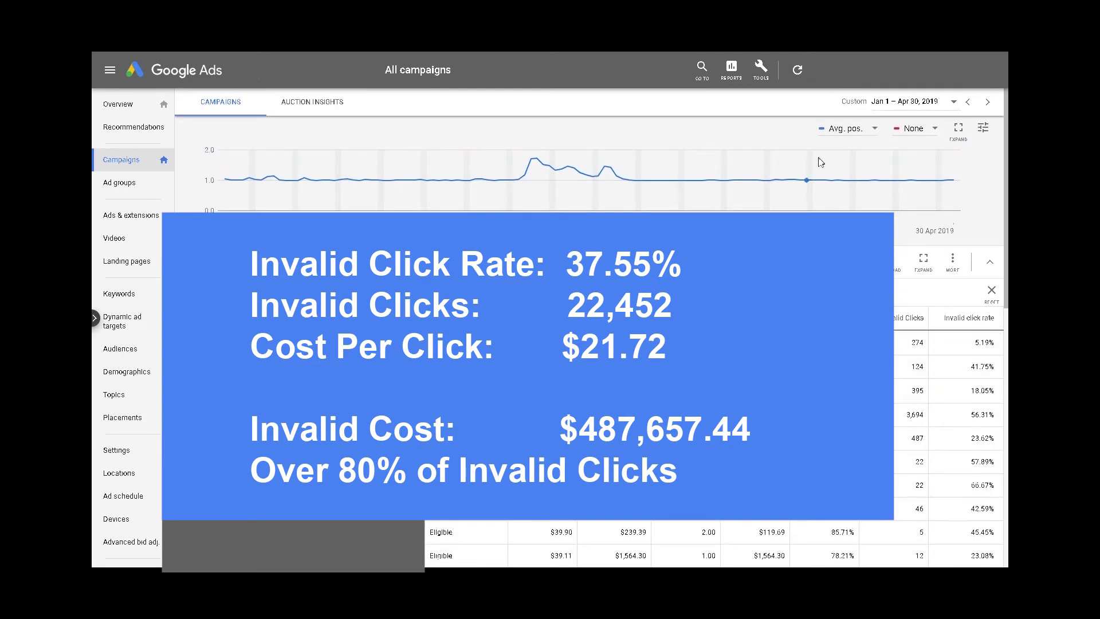
# Plot Invalid click rate on the campaigns chart and read the 80.85% spike on 26 Jan.
pyautogui.click(837, 130)
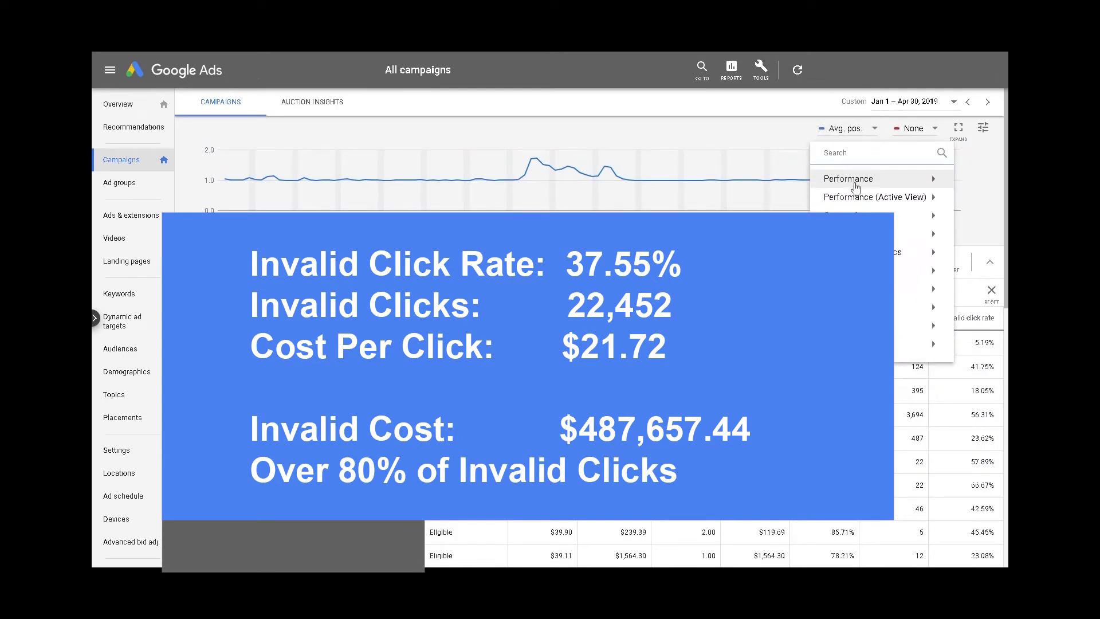
pyautogui.moveTo(858, 184)
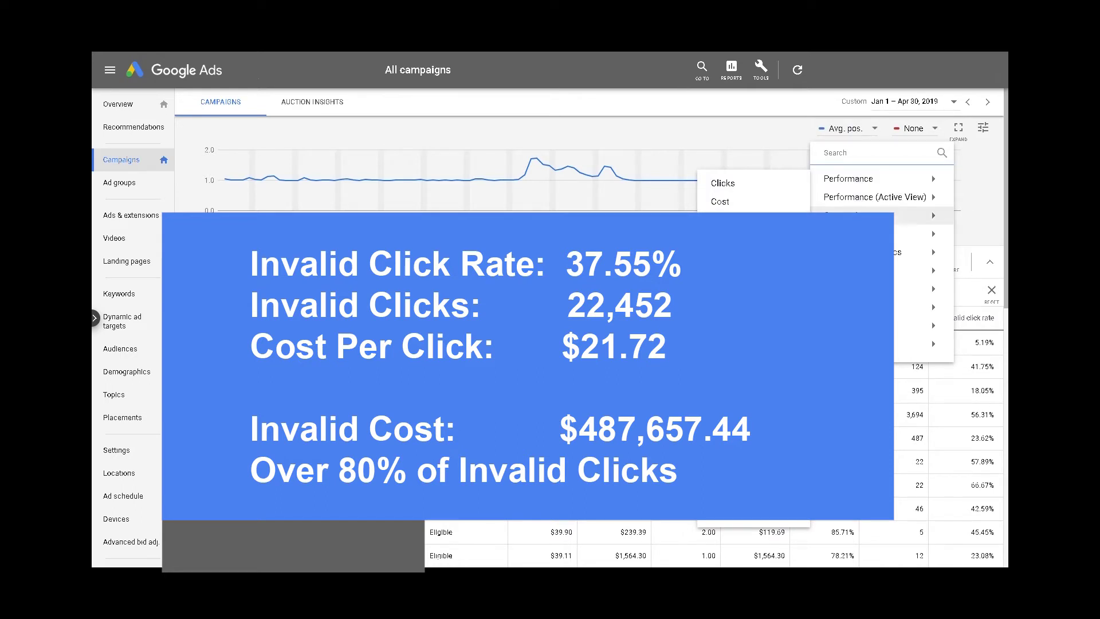
pyautogui.write('Inv')
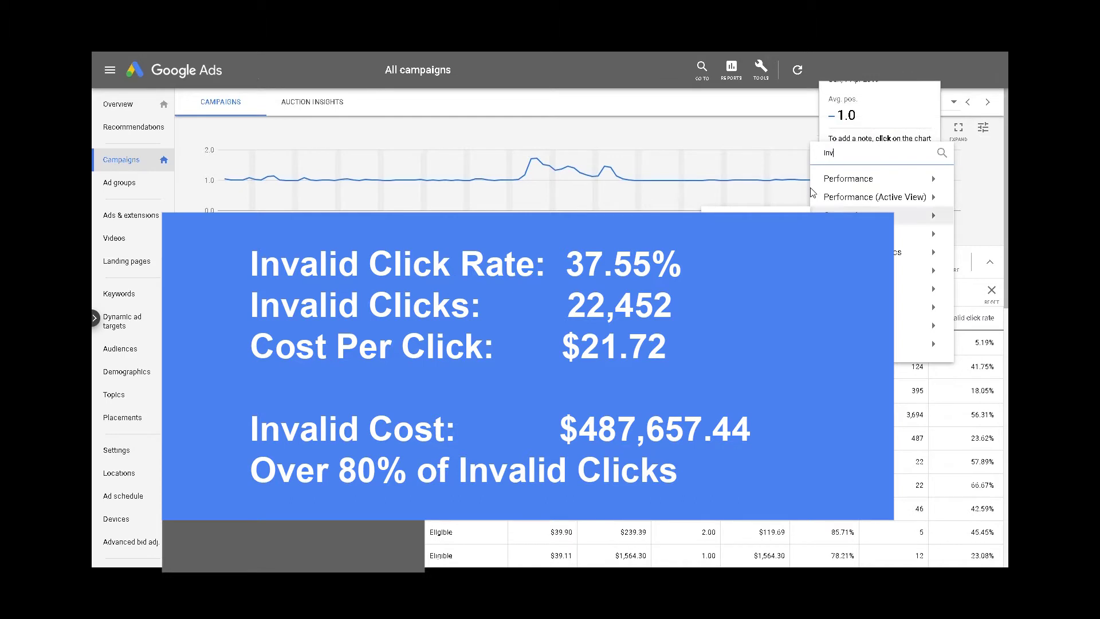
pyautogui.click(855, 196)
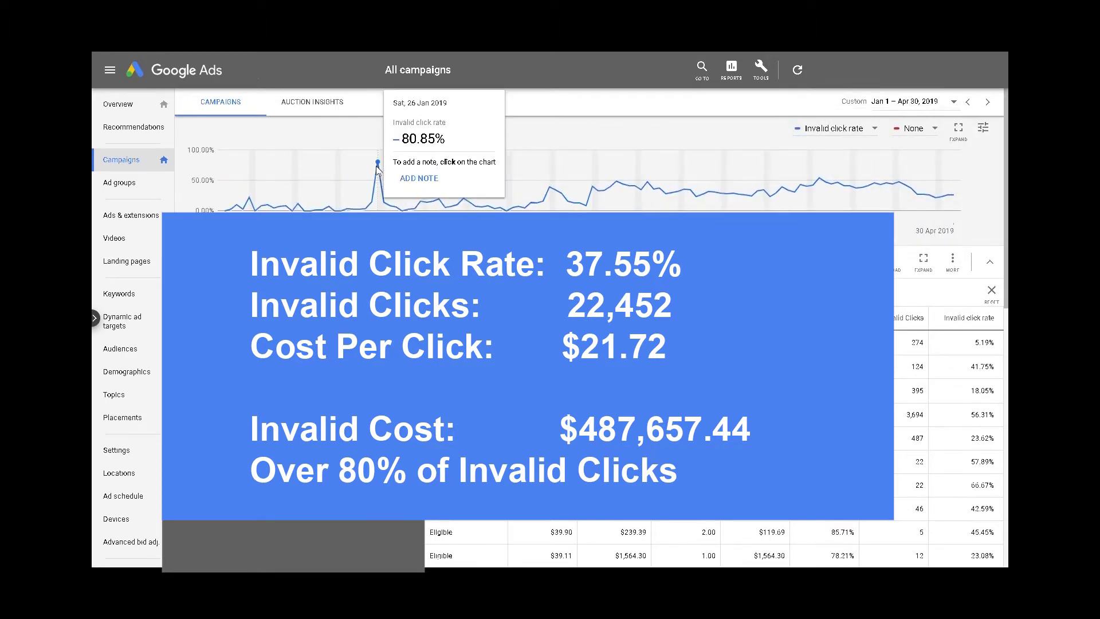
pyautogui.moveTo(380, 168)
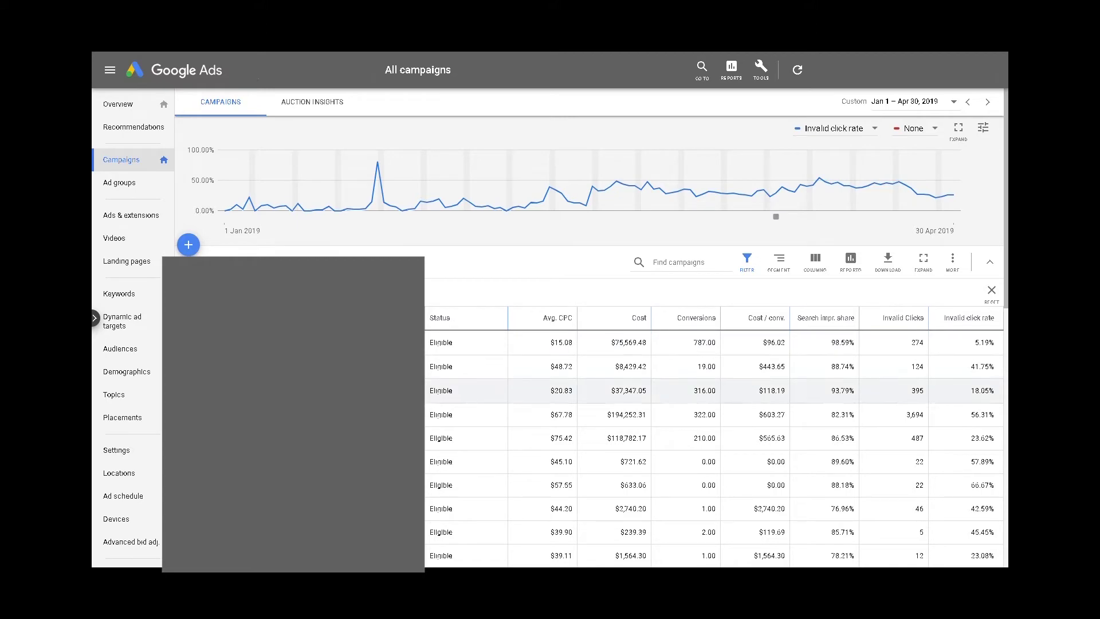
# Check the auto-tagging setting under Account Settings, then return to the Campaign Settings table.
pyautogui.click(115, 452)
pyautogui.click(333, 114)
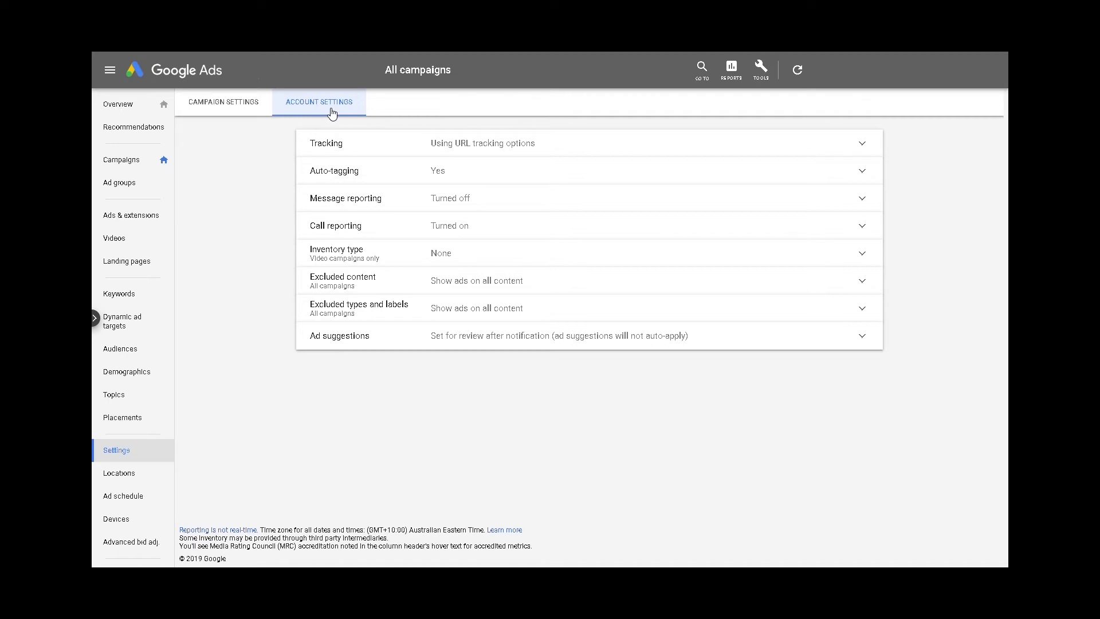
pyautogui.click(440, 183)
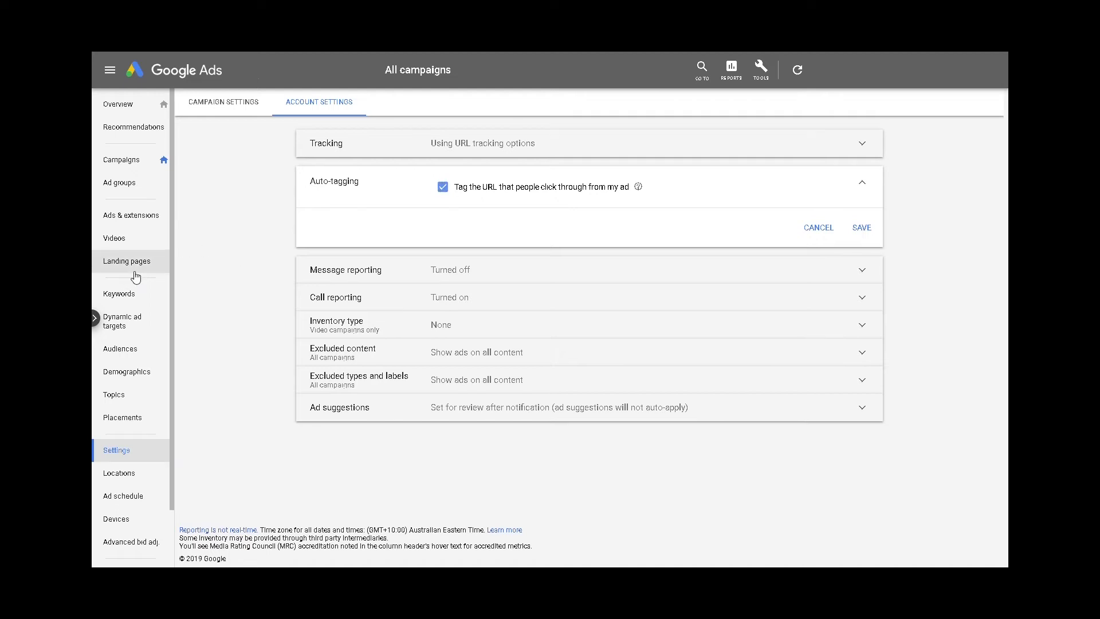
pyautogui.click(243, 106)
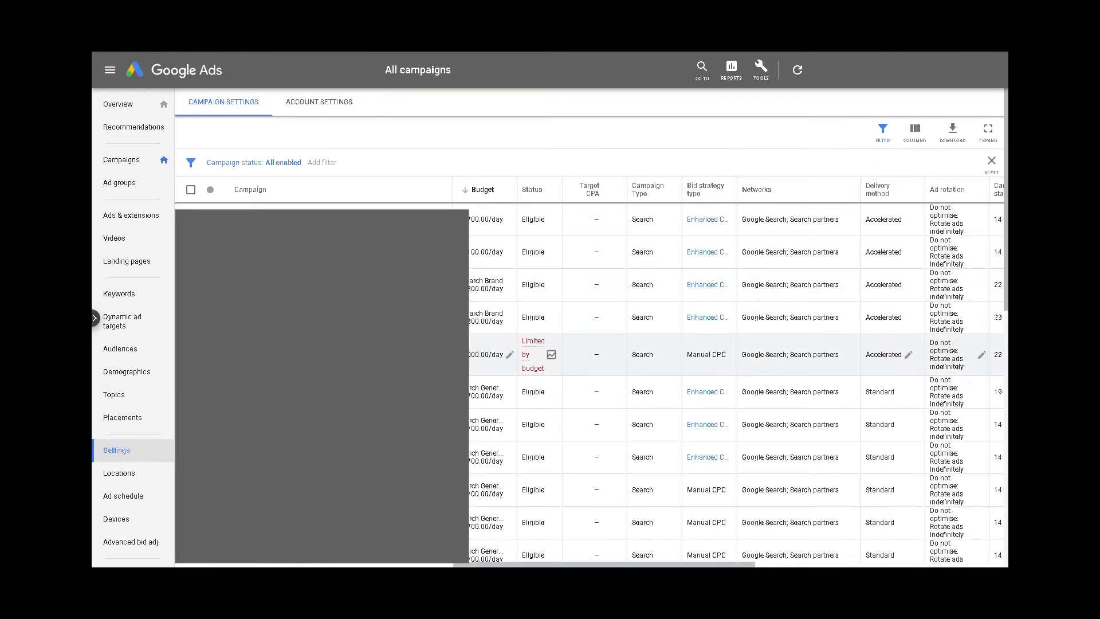
# Open Brand Campaign's settings and expand Locations and Location options to review its 136 locations.
pyautogui.click(266, 354)
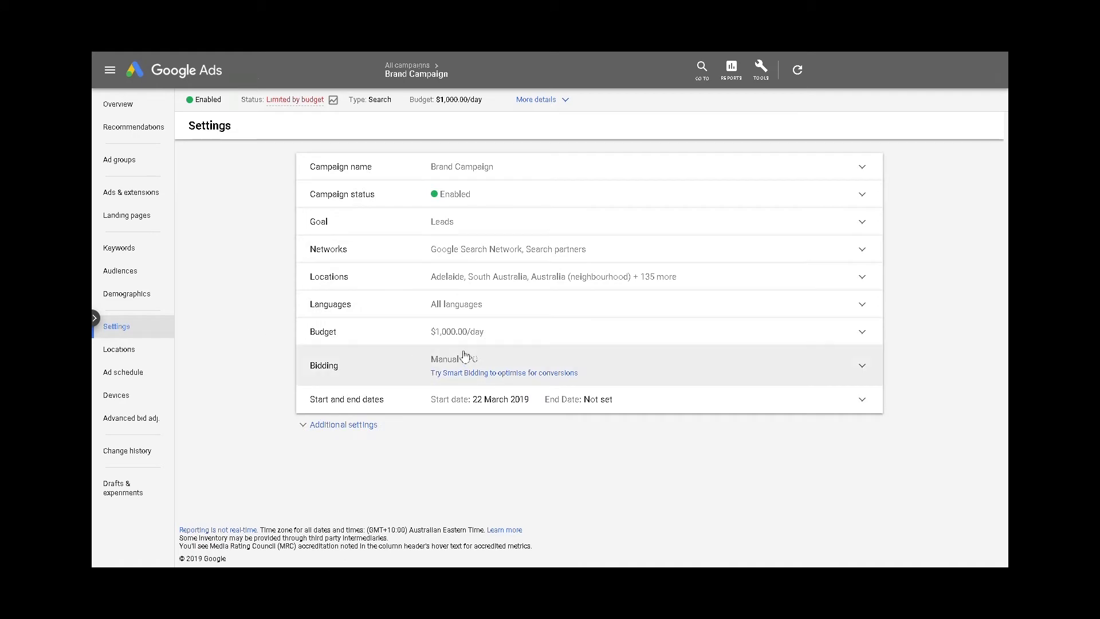
pyautogui.click(480, 307)
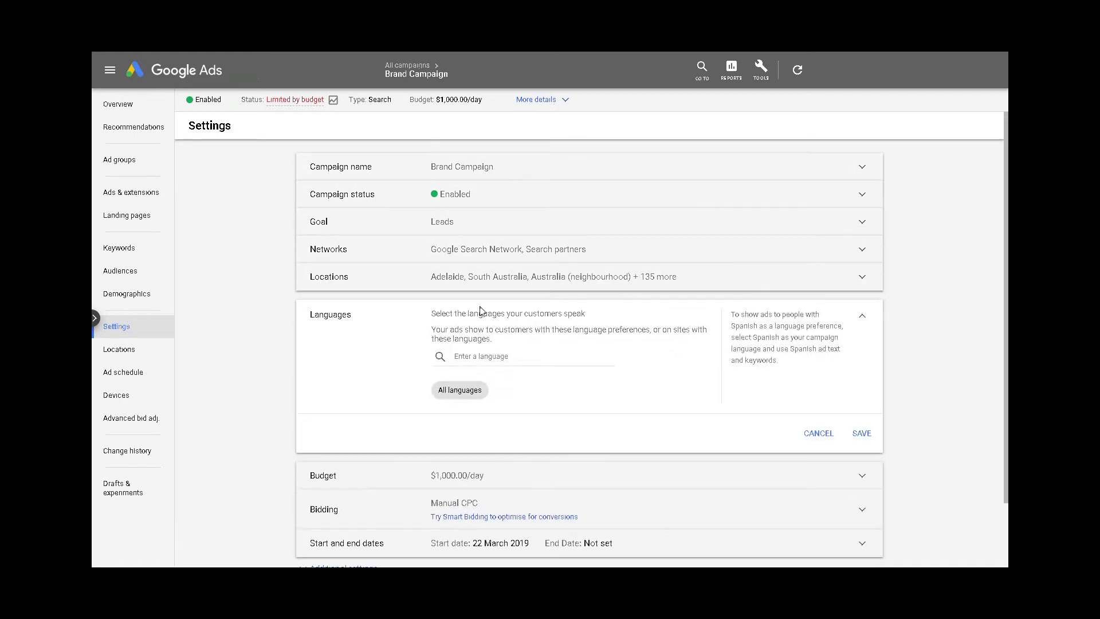
pyautogui.click(479, 286)
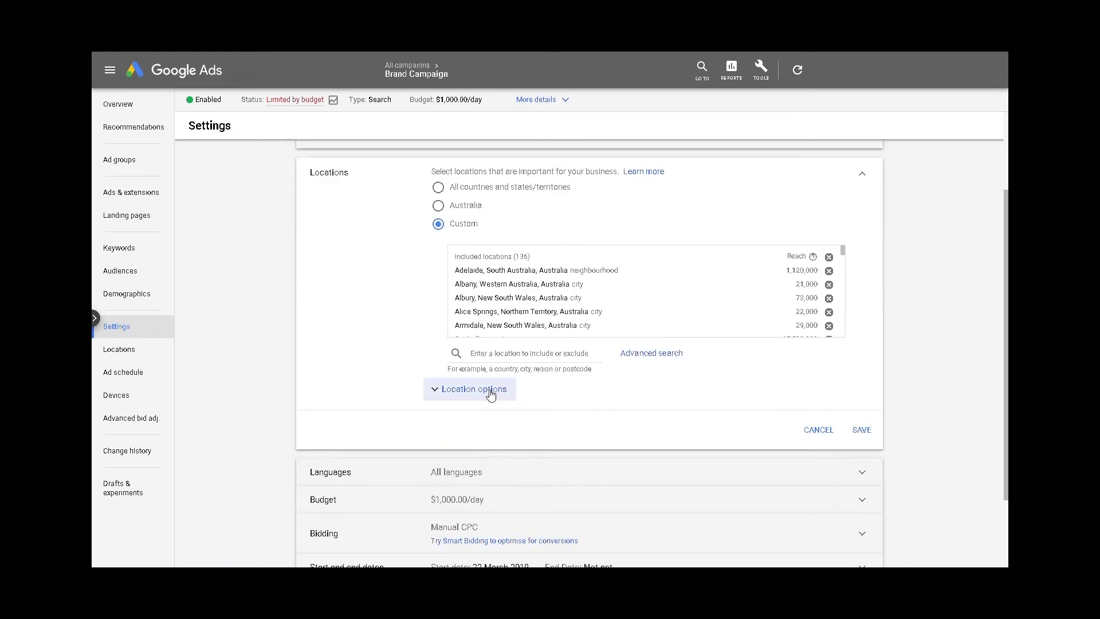
pyautogui.click(487, 391)
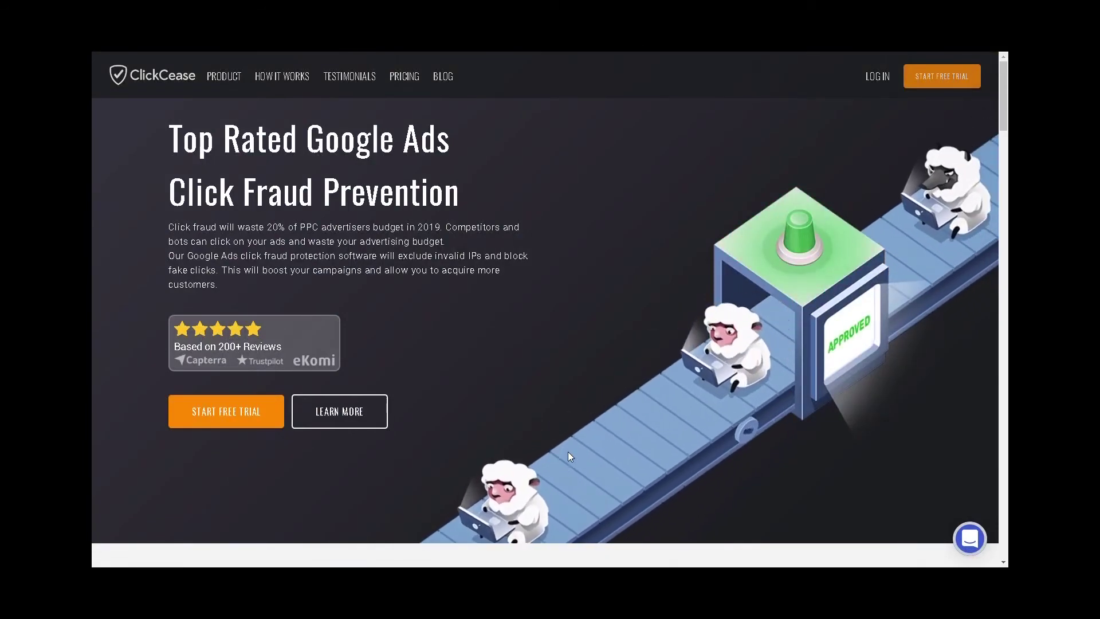
# Switch to the Click Quality Form tab and scroll through its dates and campaigns fields.
pyautogui.hotkey('ctrl', 'Tab')
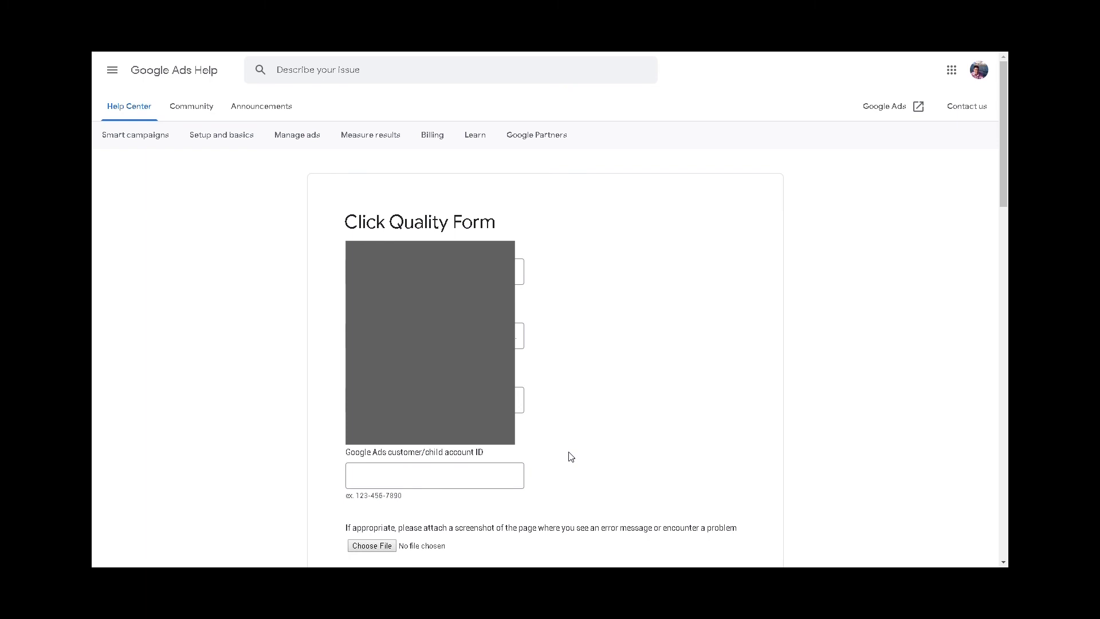
pyautogui.scroll(-5, 570, 456)
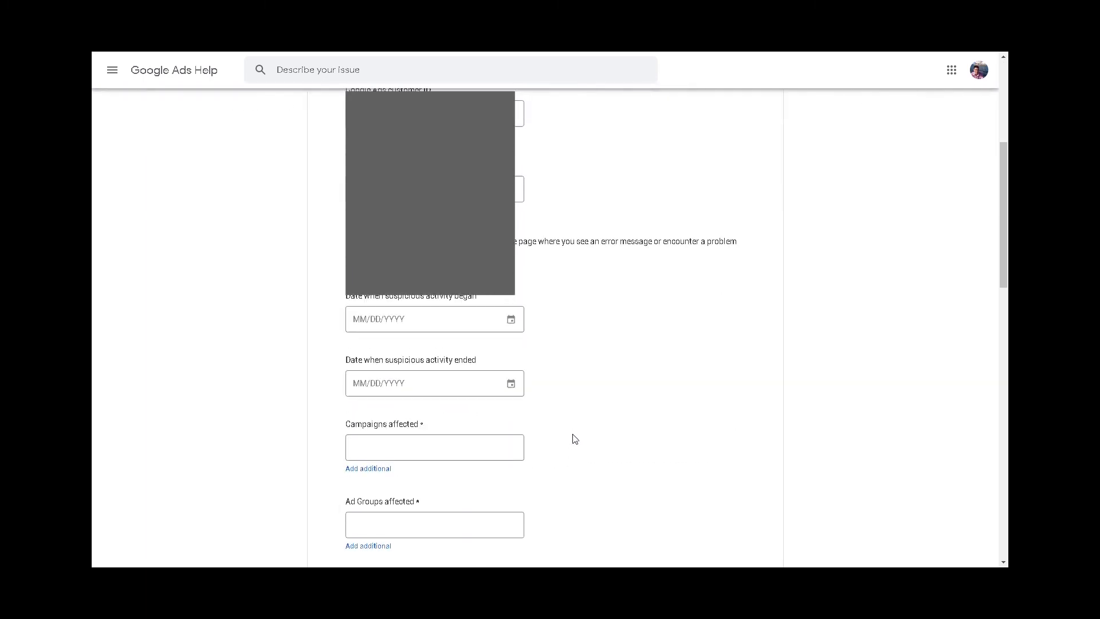
pyautogui.scroll(-1, 574, 439)
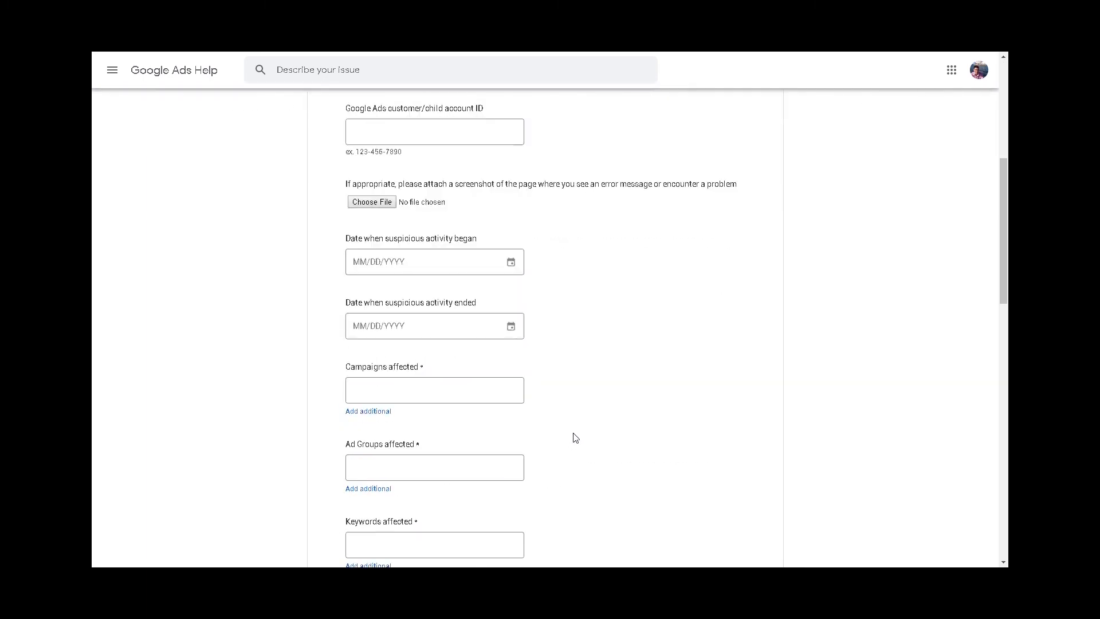